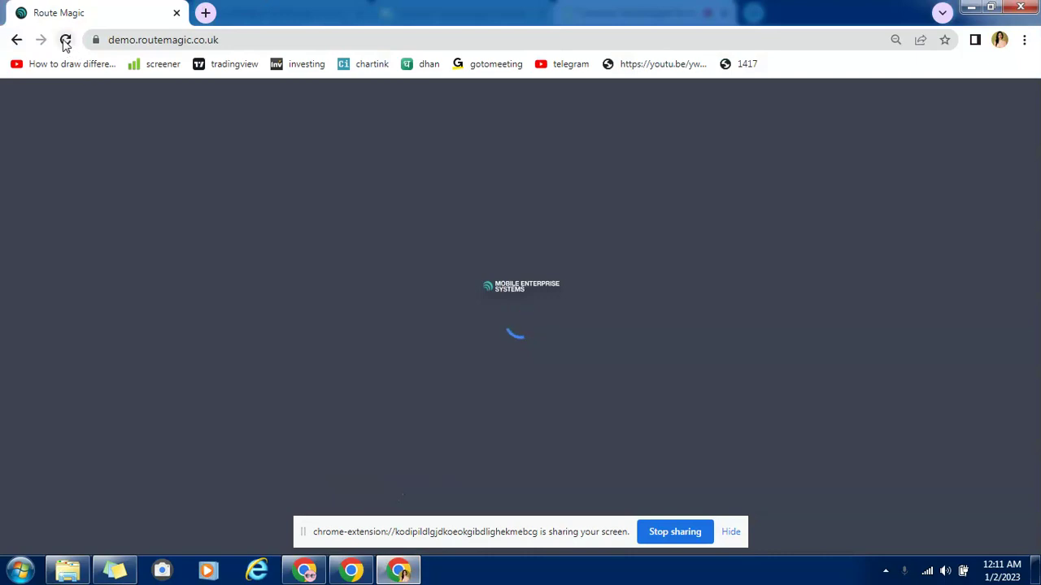
- Reload the site, show the sale orders list and start a new sale order
left_click(65, 40)
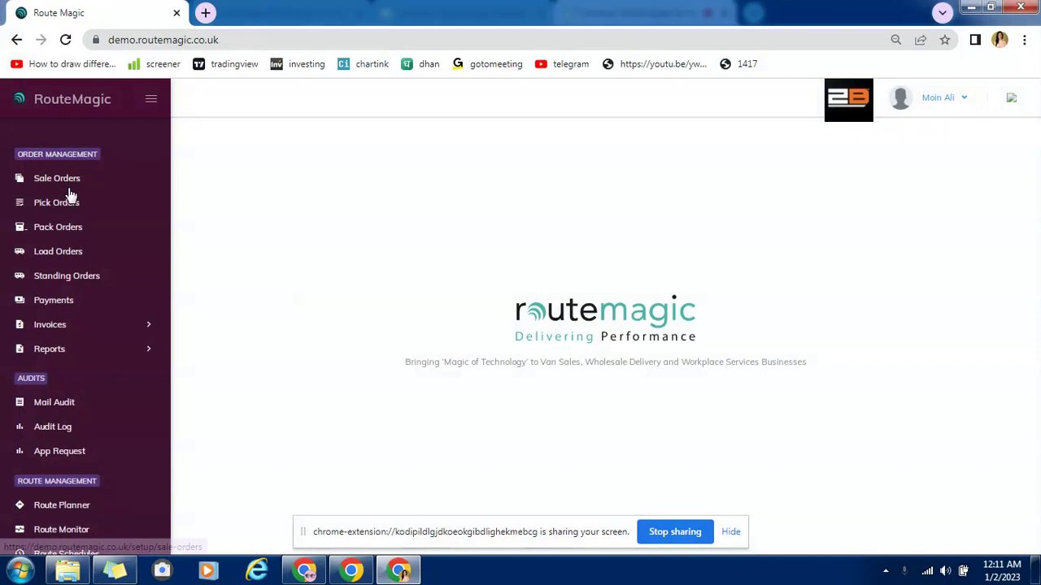
left_click(62, 178)
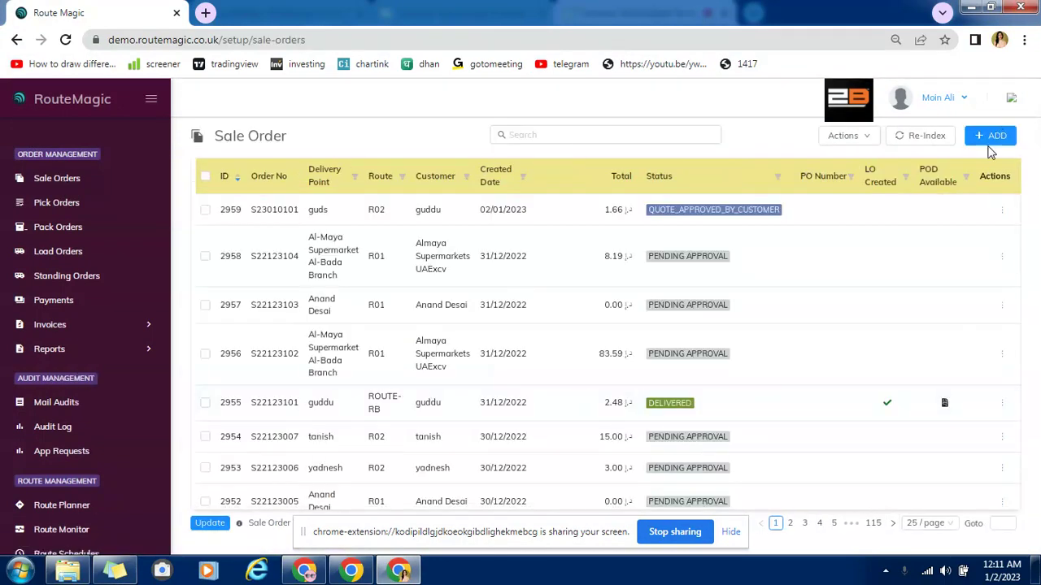
left_click(990, 140)
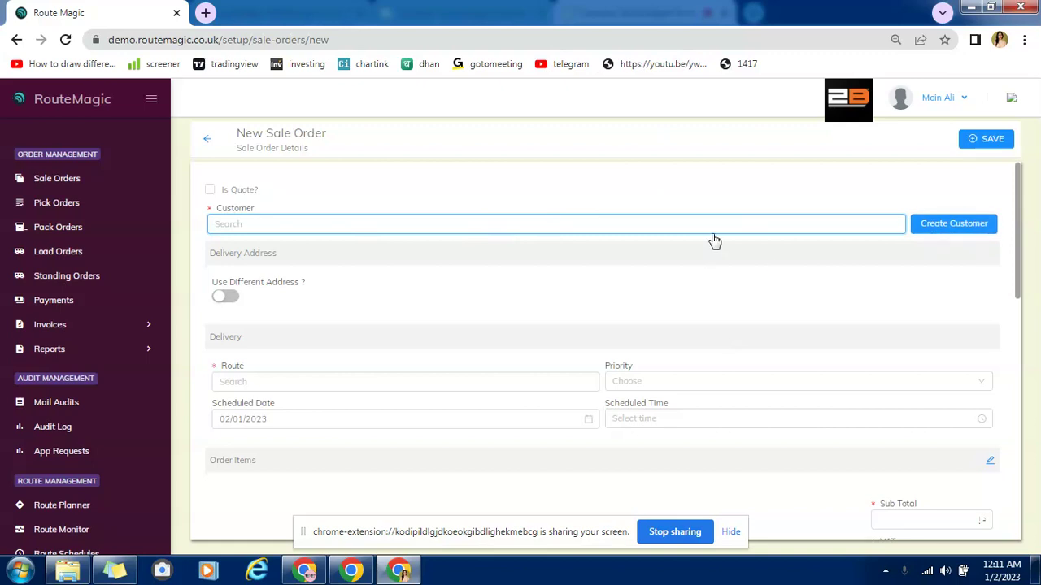
- Review the fields of the customer creation form and close it without creating a customer
left_click(936, 226)
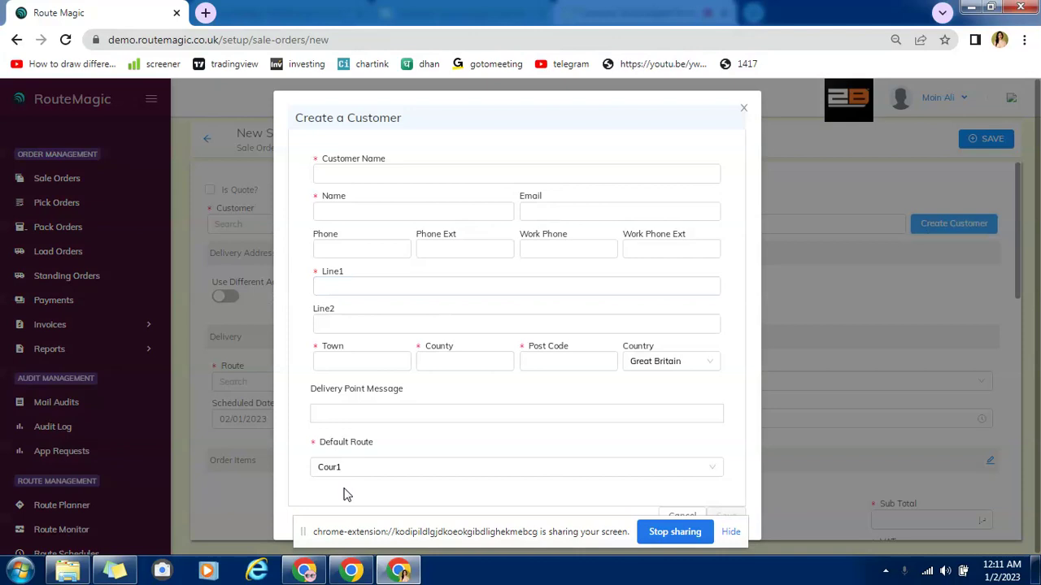
left_click(573, 321)
left_click(326, 250)
left_click(646, 248)
left_click(683, 518)
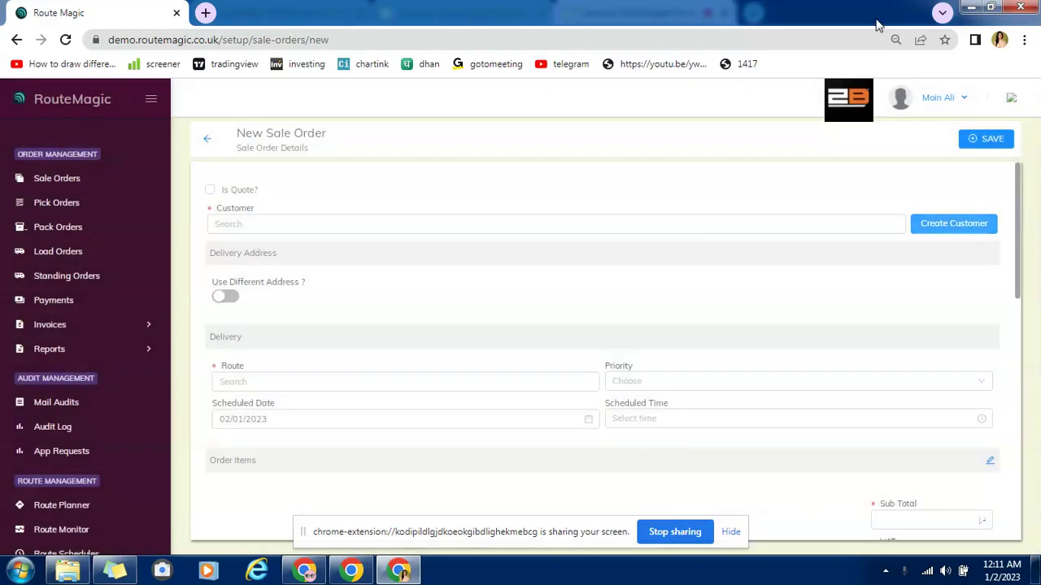
- Find the existing customer by name for the sale order and choose the second listed delivery point
left_click(406, 228)
left_click(302, 228)
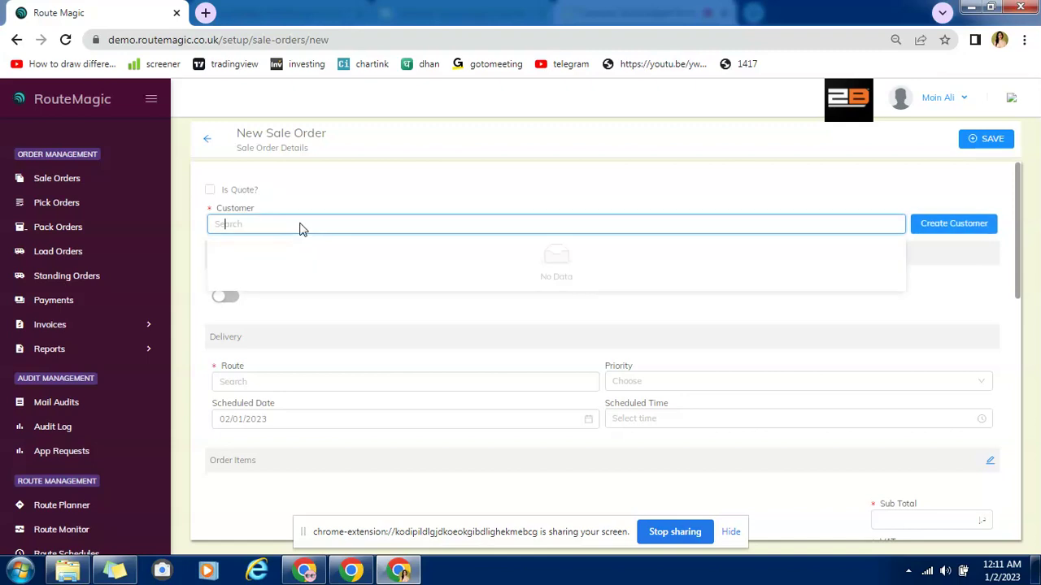
type("gudd")
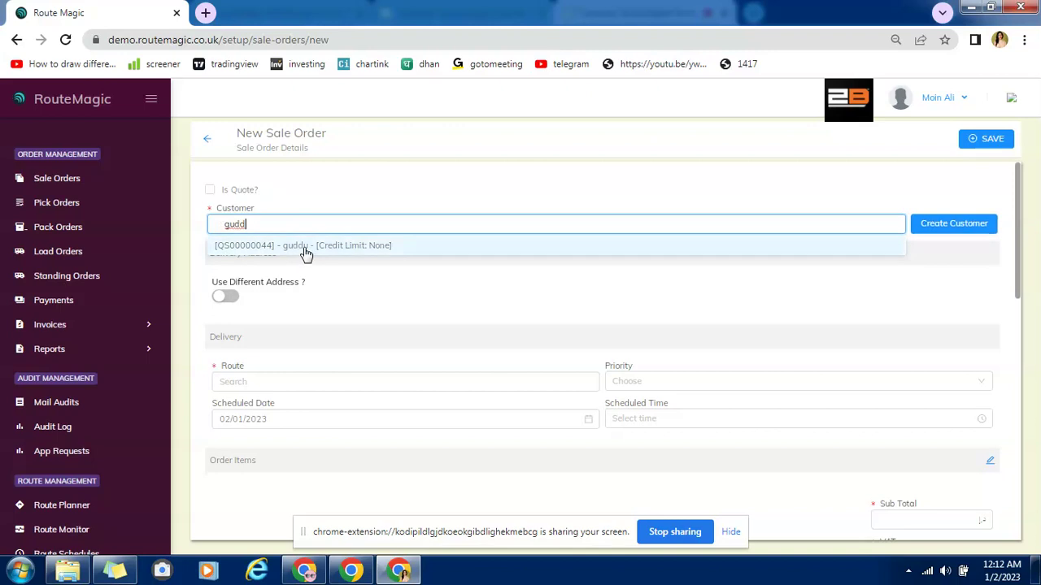
left_click(306, 253)
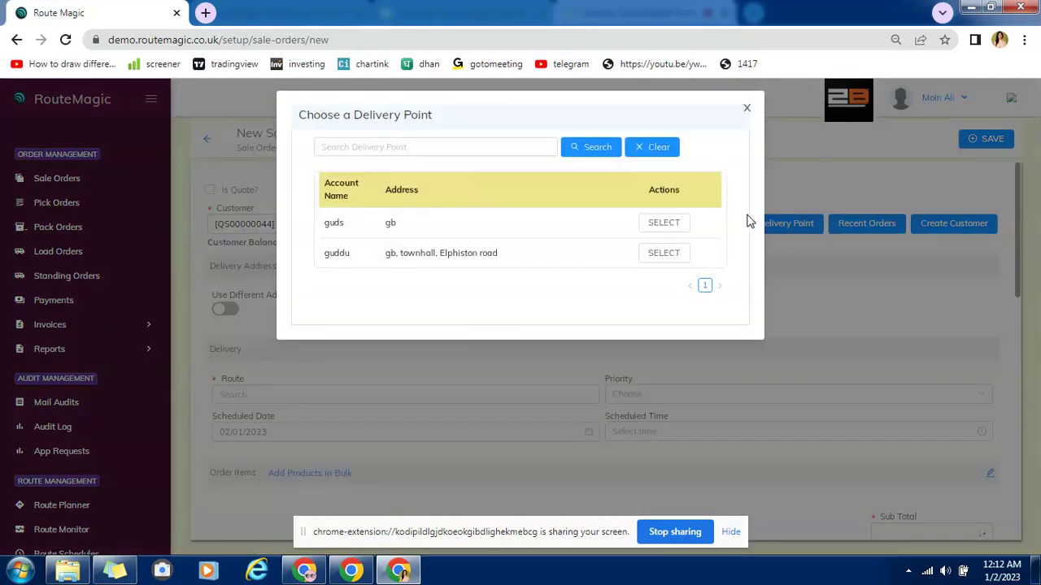
left_click(657, 257)
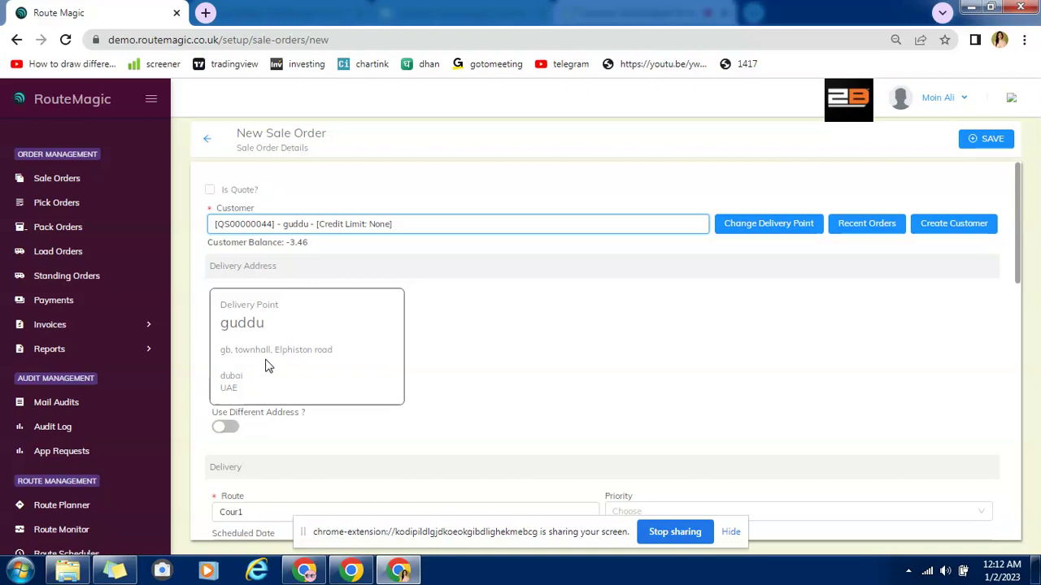
- Check the selected customer's recent orders and close the list without buying anything
scroll(269, 366, "down", 3)
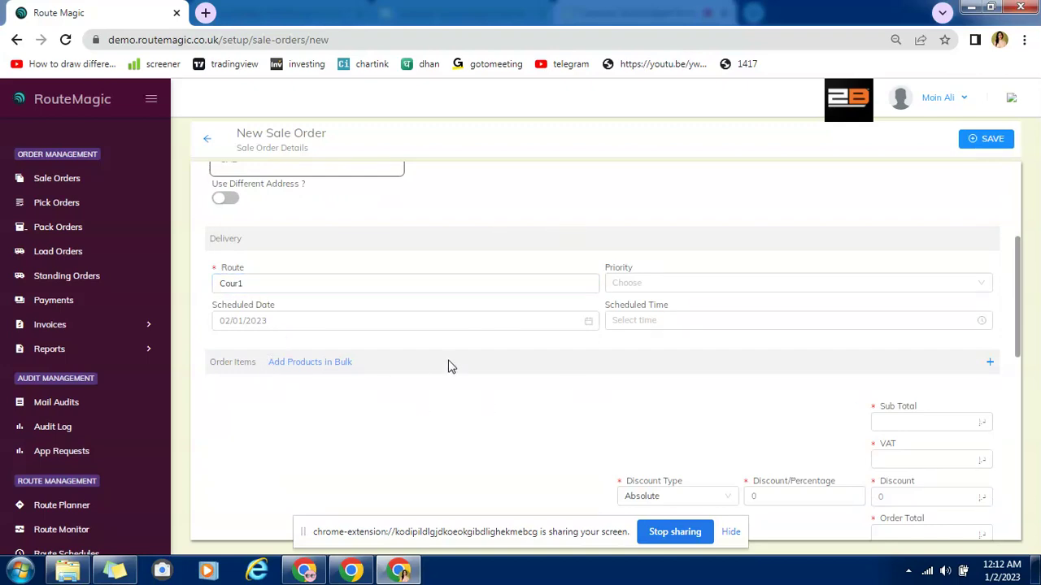
scroll(448, 365, "up", 3)
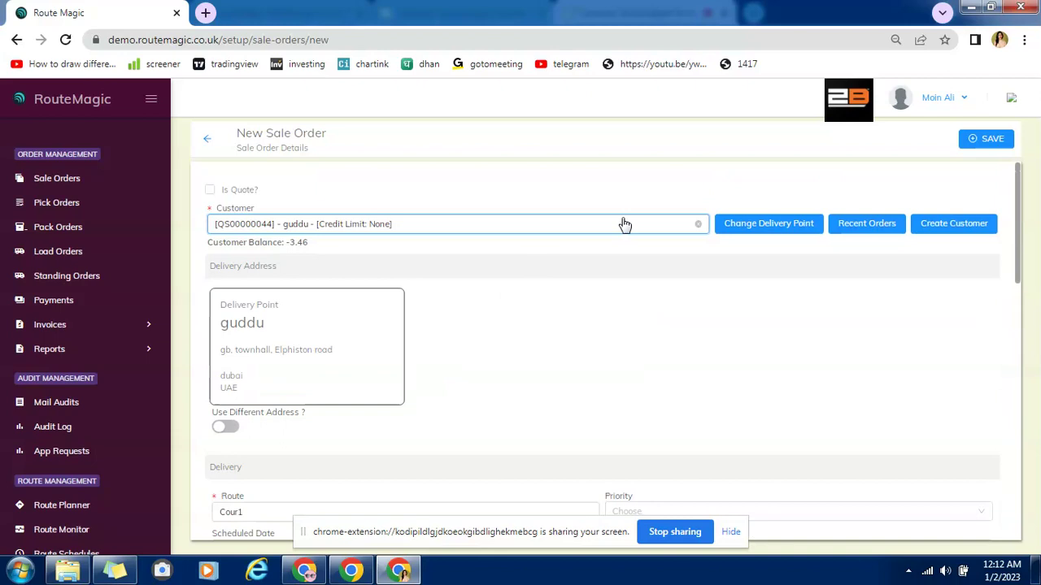
left_click(880, 230)
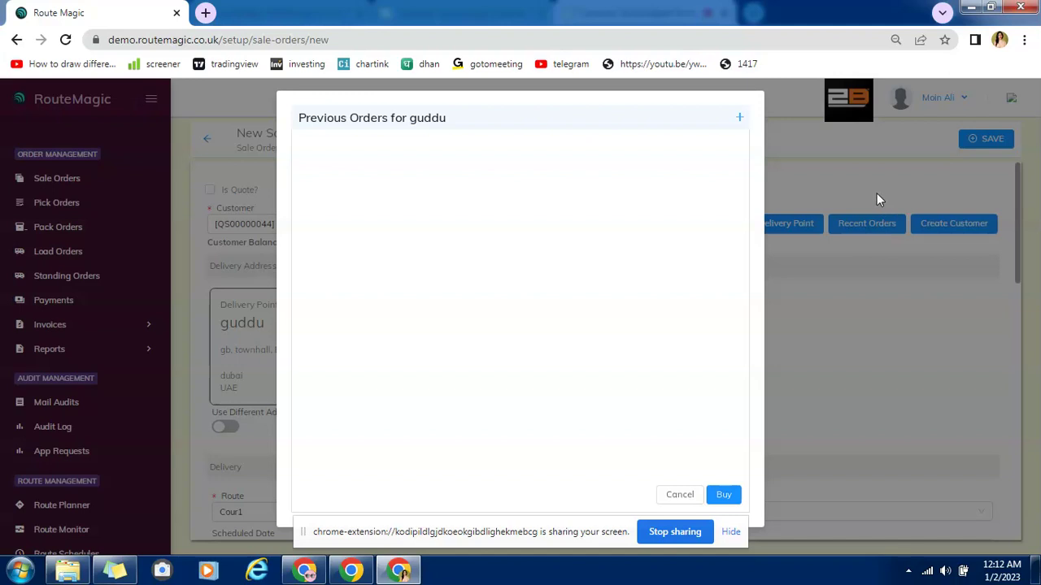
left_click(679, 495)
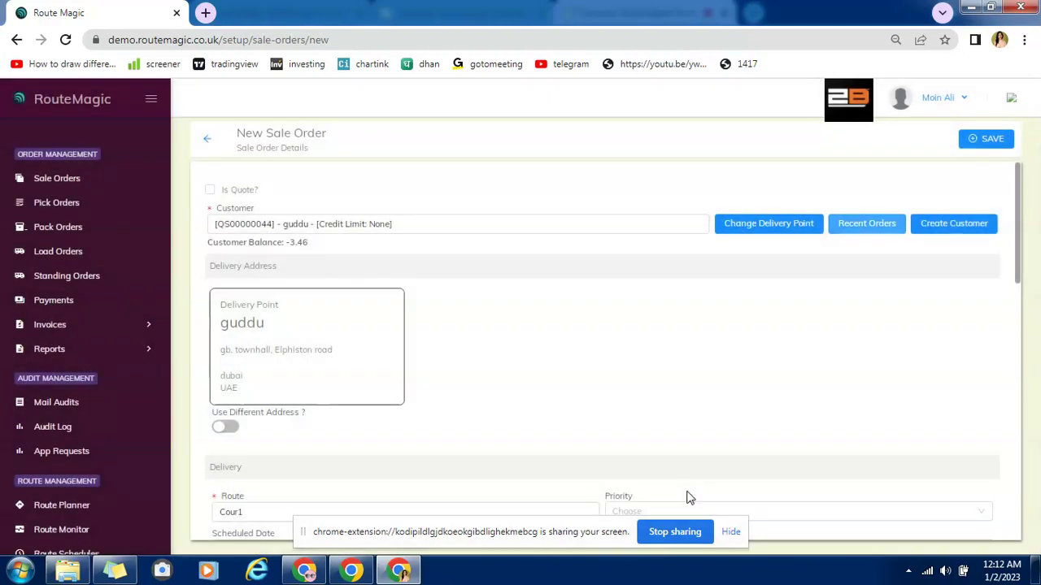
- Enable the different delivery address option to inspect its address fields, and disable it again
scroll(692, 391, "down", 1)
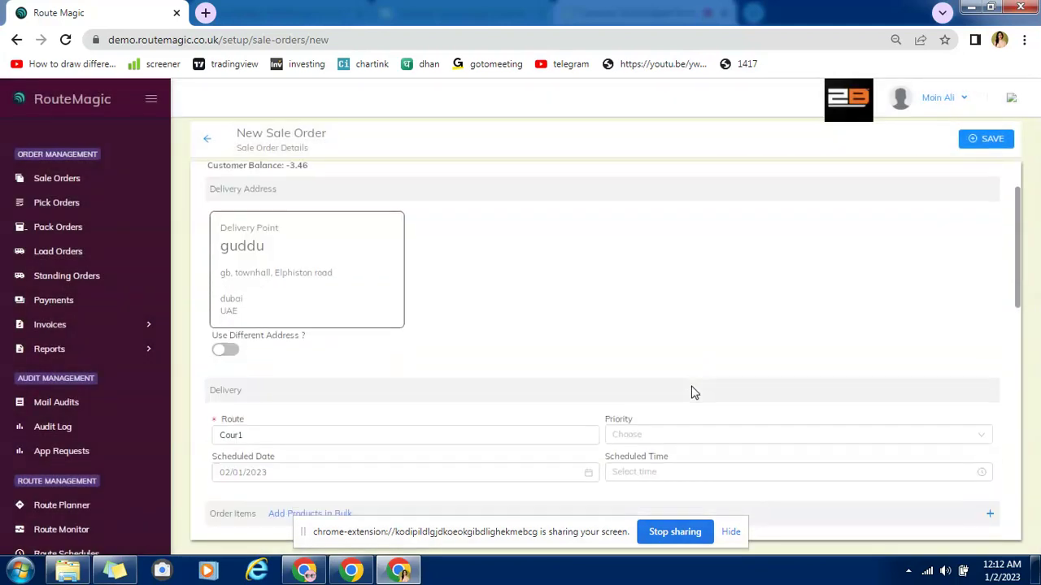
scroll(692, 391, "down", 1)
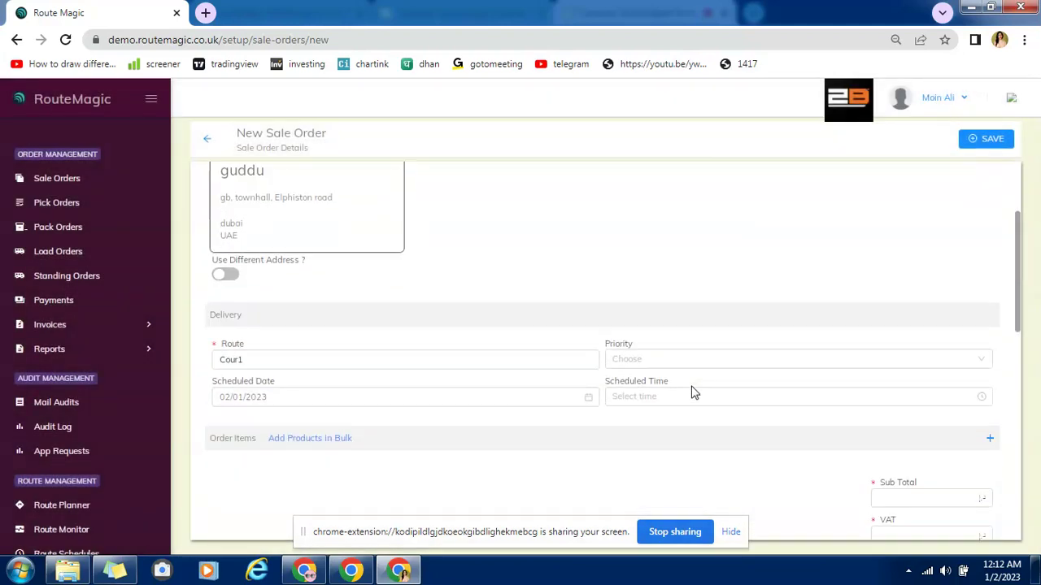
left_click(227, 277)
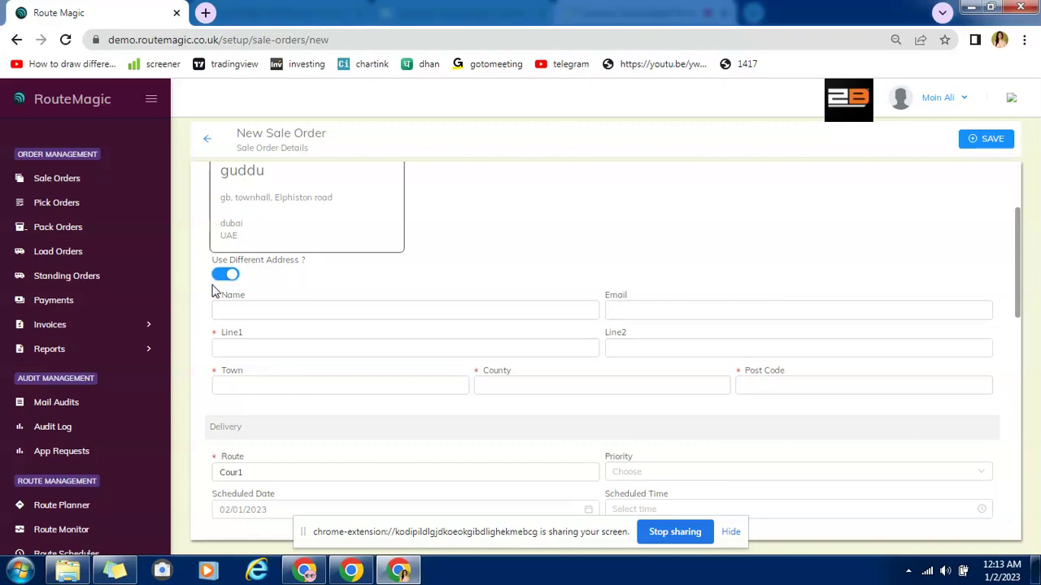
left_click(257, 313)
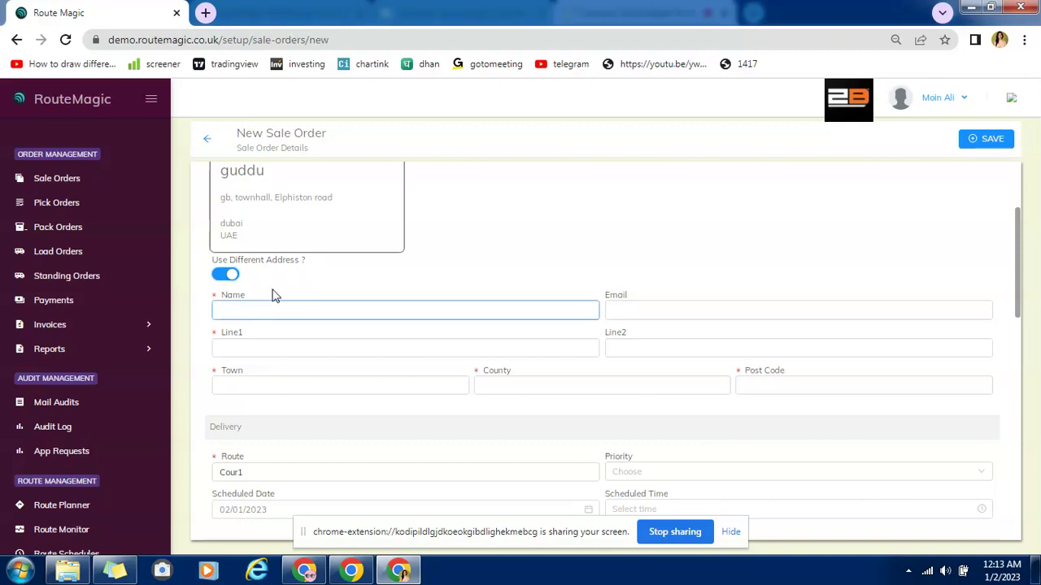
left_click(292, 267)
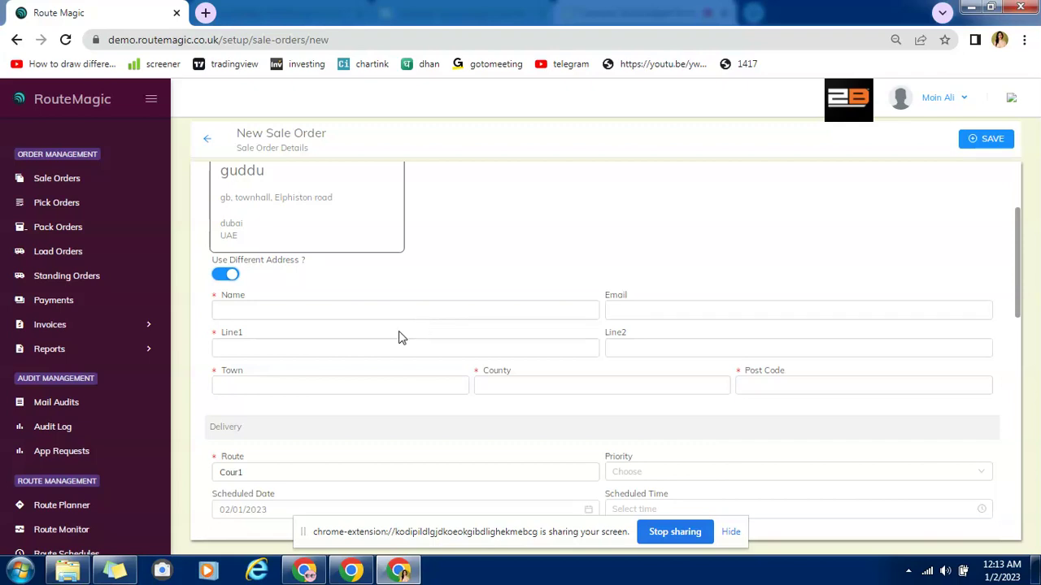
left_click(225, 277)
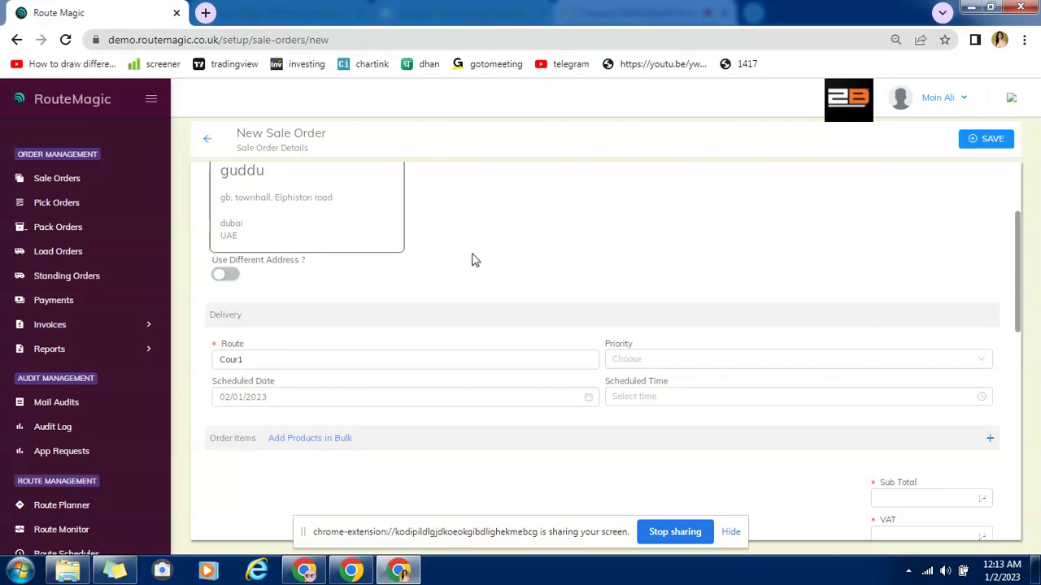
- Try bulk-adding the potato and onion products with quantity 1 each, and cancel the bulk selection
scroll(466, 281, "up", 2)
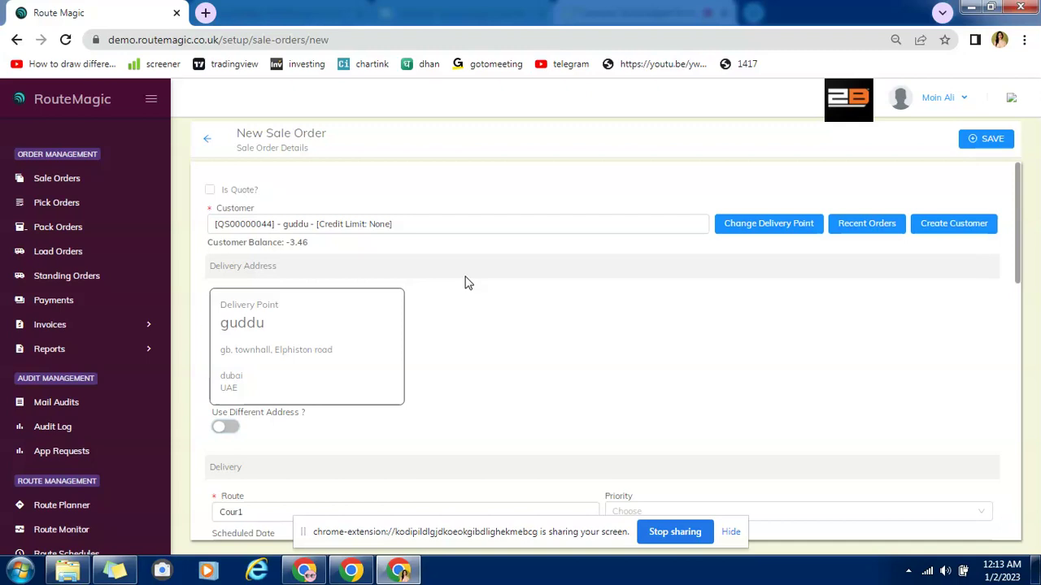
scroll(469, 281, "down", 3)
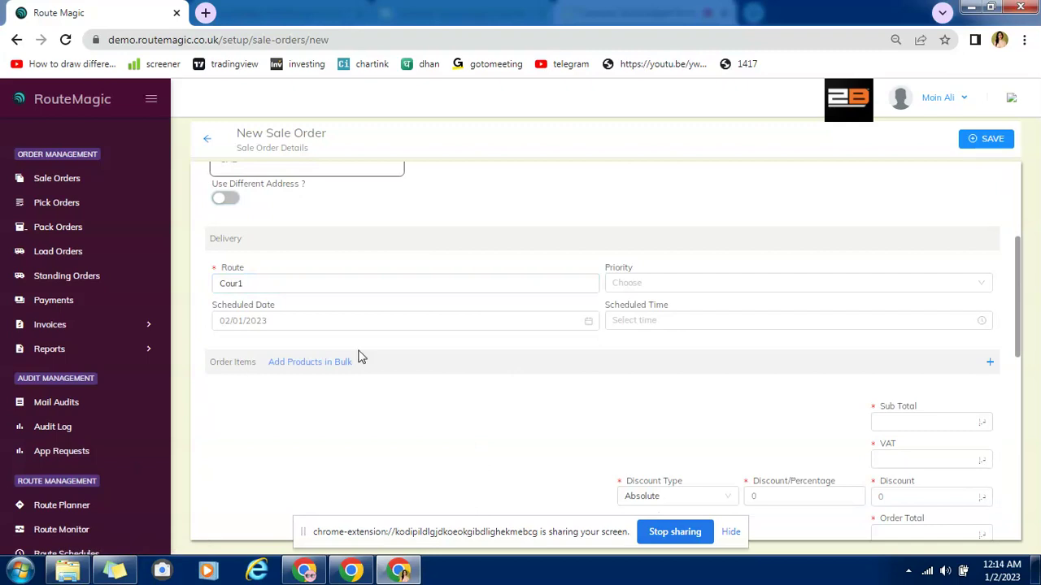
left_click(292, 364)
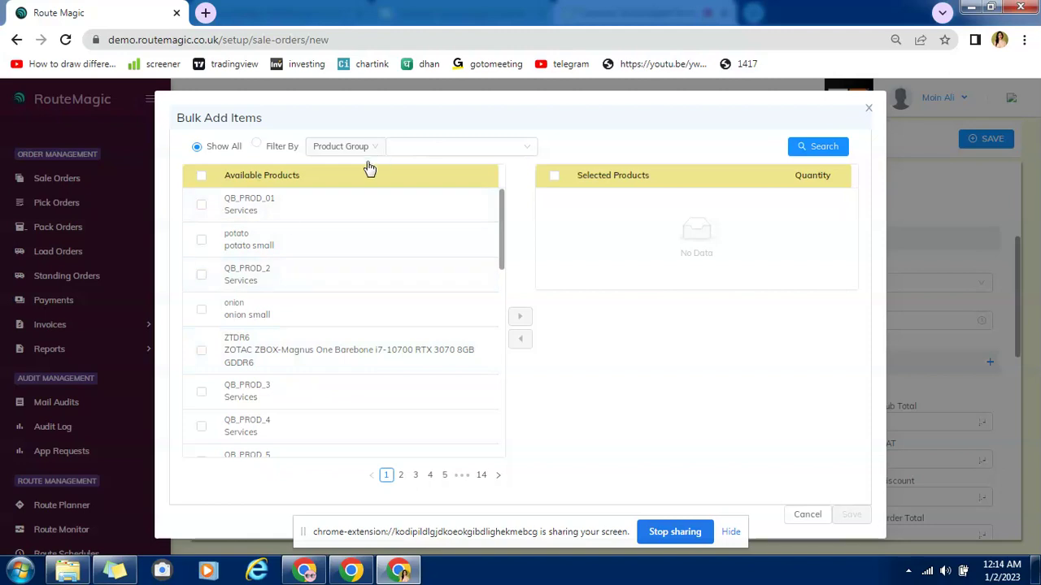
left_click(201, 240)
left_click(201, 309)
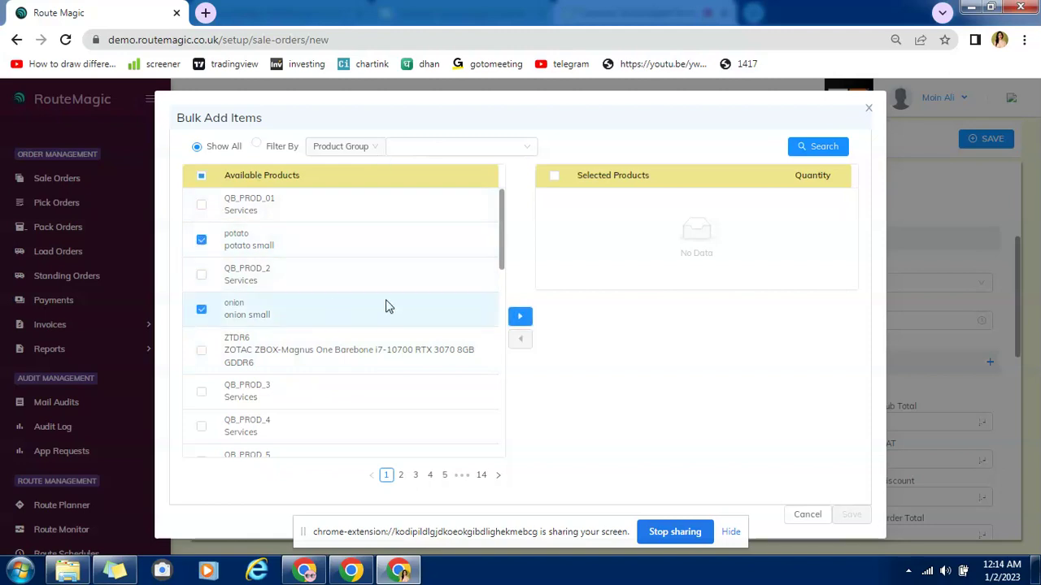
left_click(519, 316)
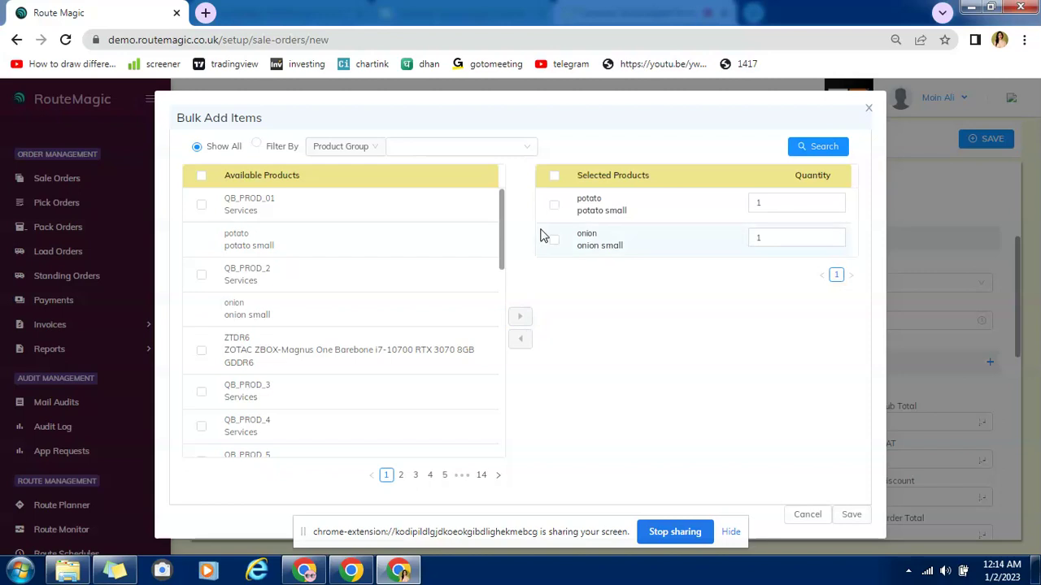
left_click(796, 515)
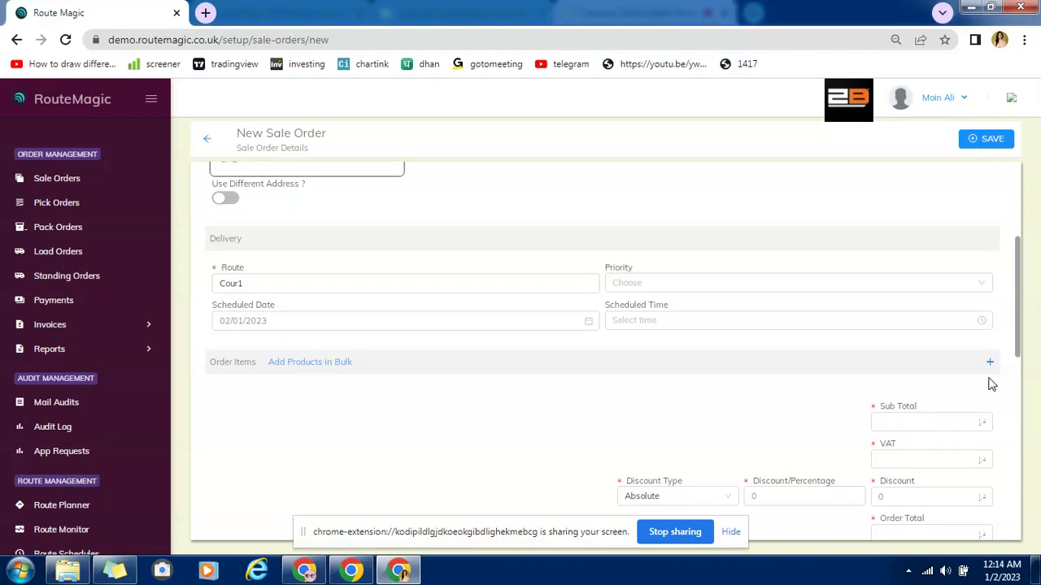
- Add an empty order item line and review the applicable promotions without applying any
left_click(989, 362)
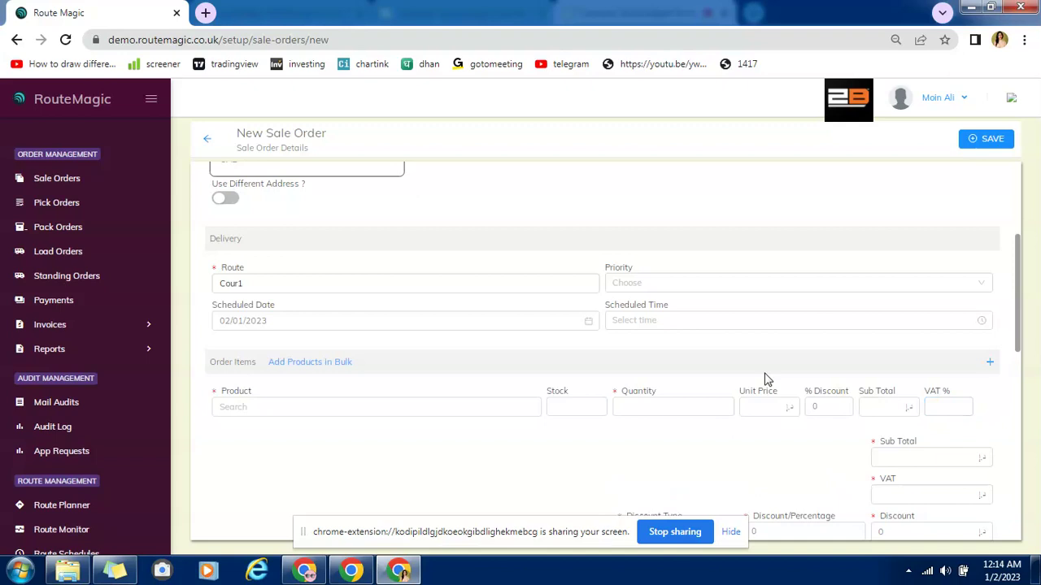
scroll(764, 379, "down", 2)
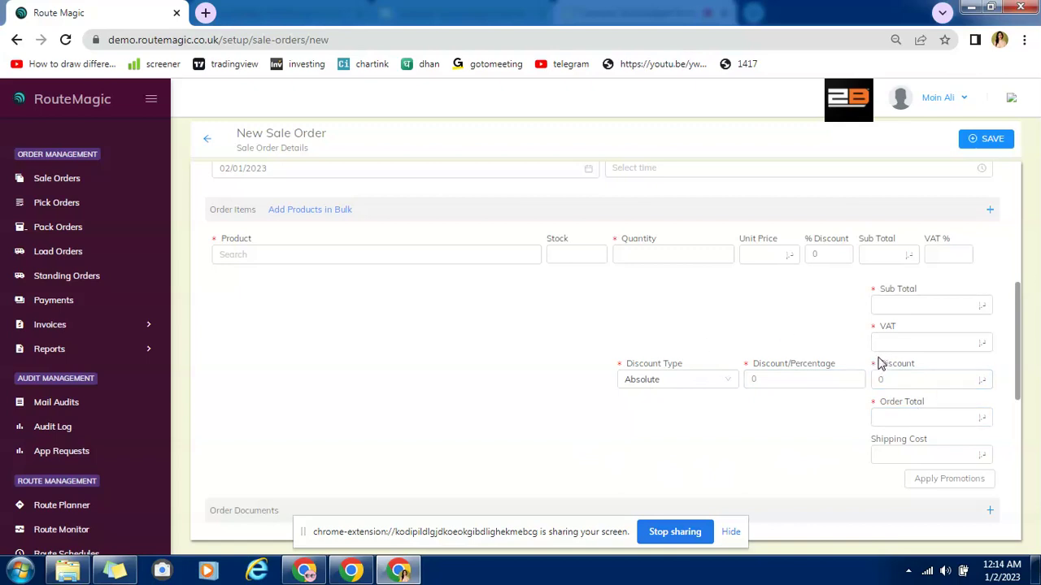
left_click(930, 418)
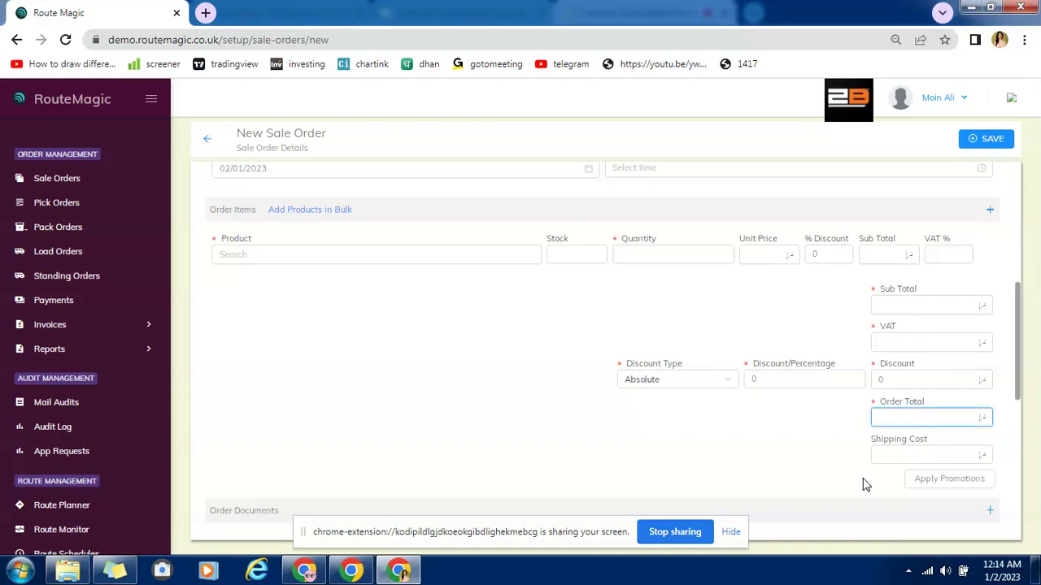
left_click(935, 483)
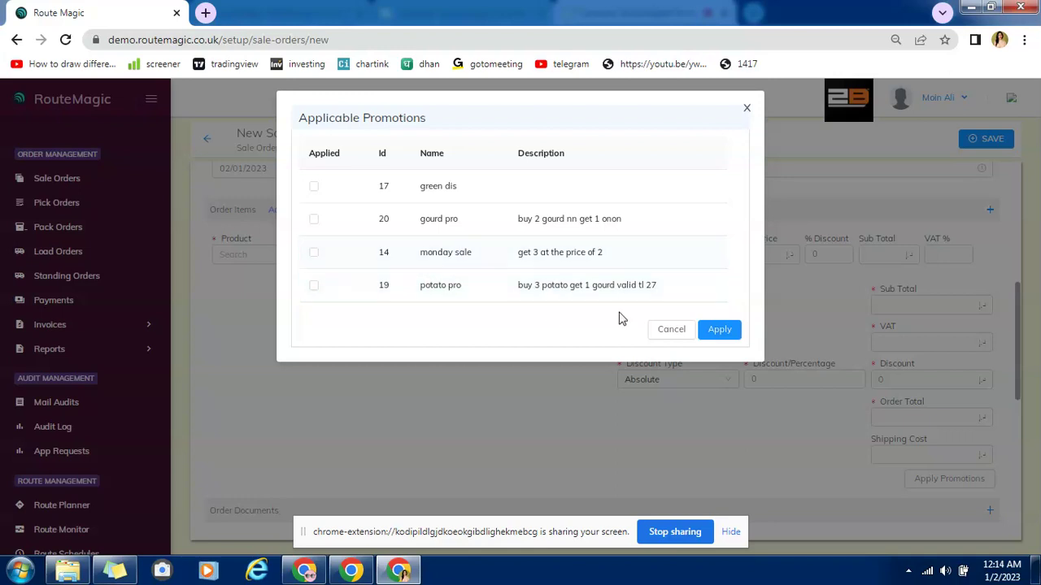
left_click(666, 329)
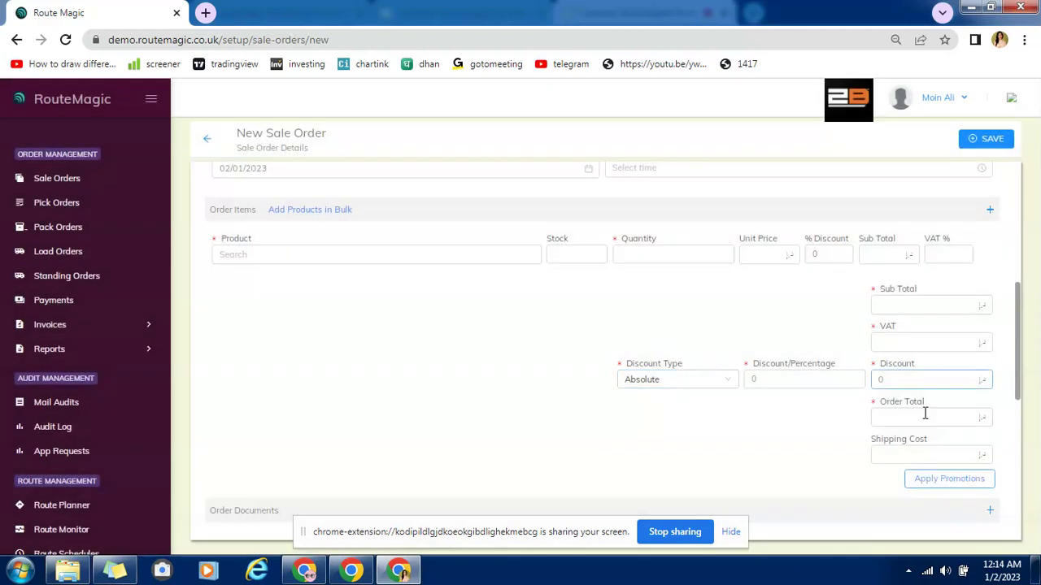
- Examine the sale order's shipping cost, order documents, internal details and notes sections
left_click(881, 458)
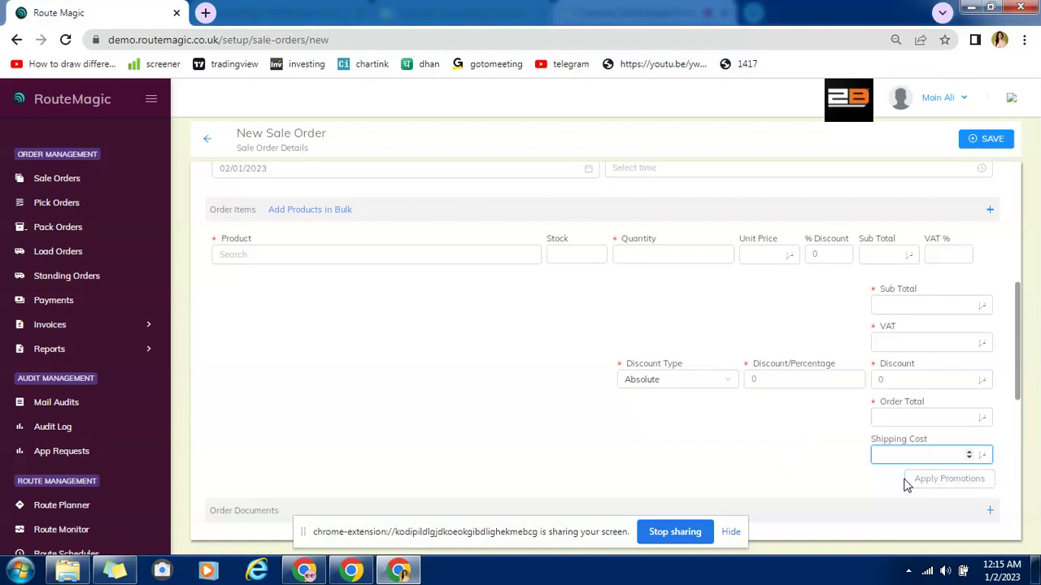
scroll(900, 485, "down", 1)
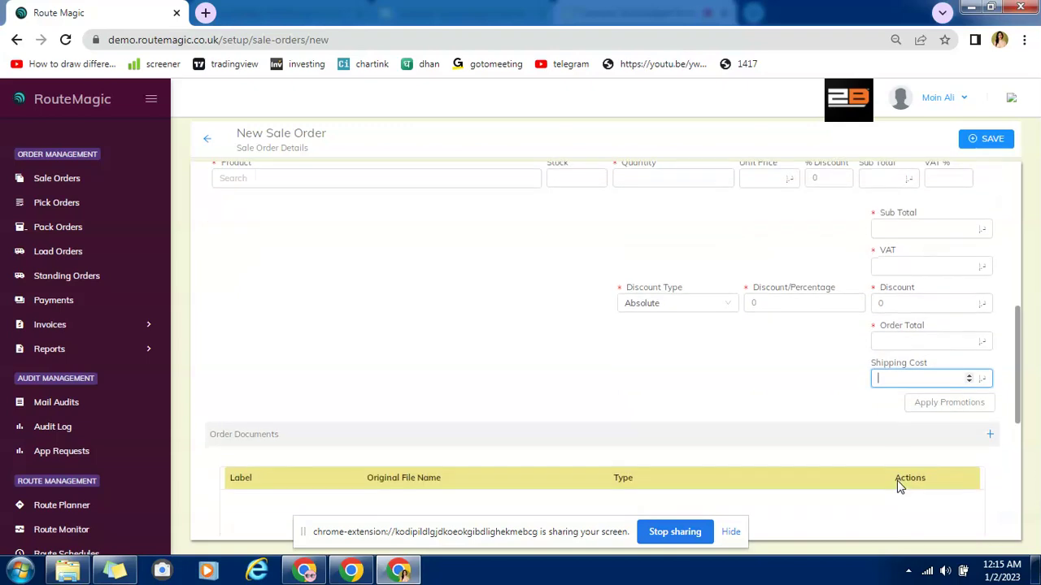
scroll(900, 485, "down", 3)
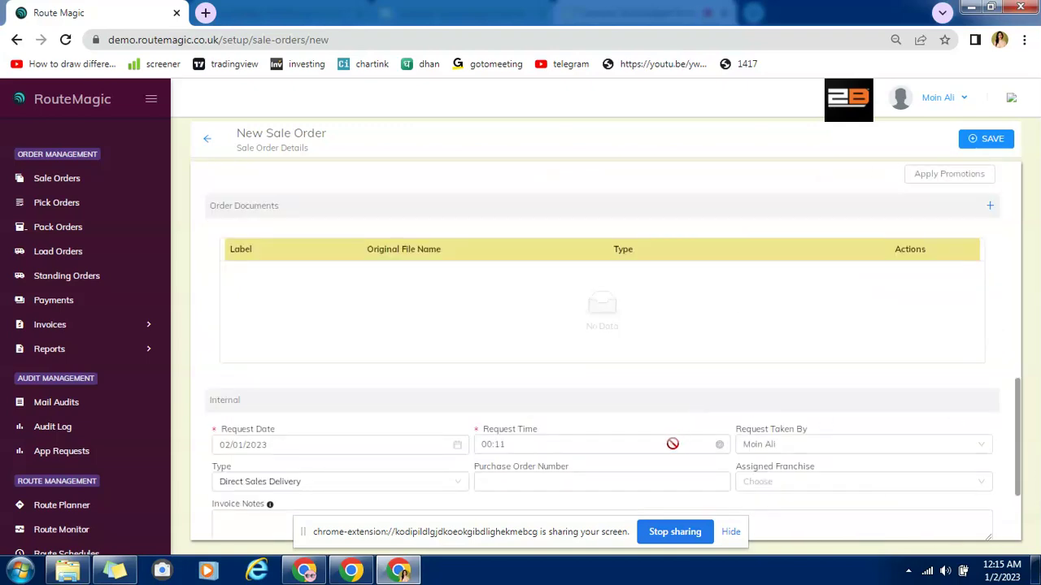
scroll(321, 339, "down", 1)
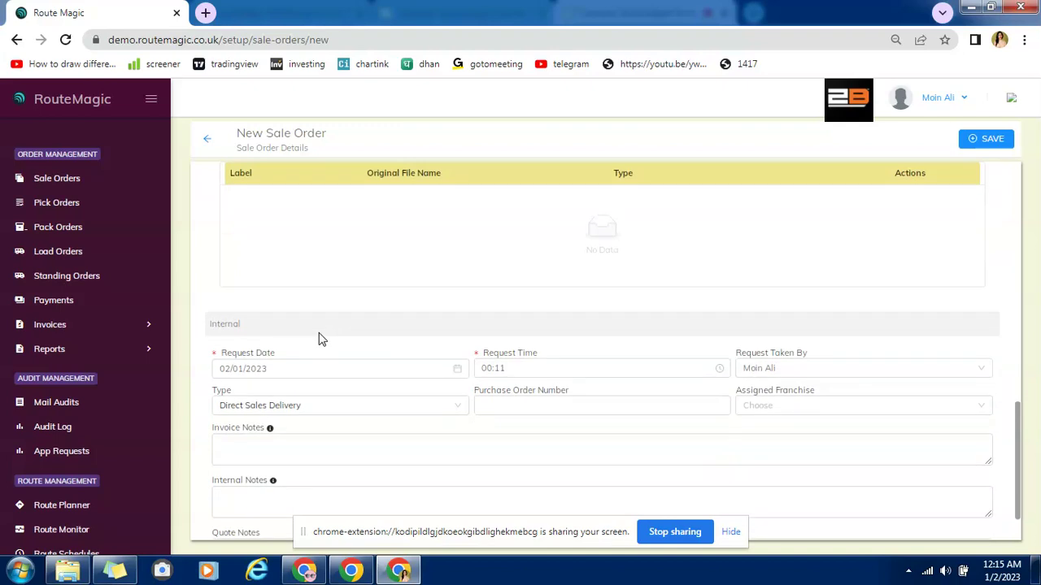
scroll(321, 339, "down", 1)
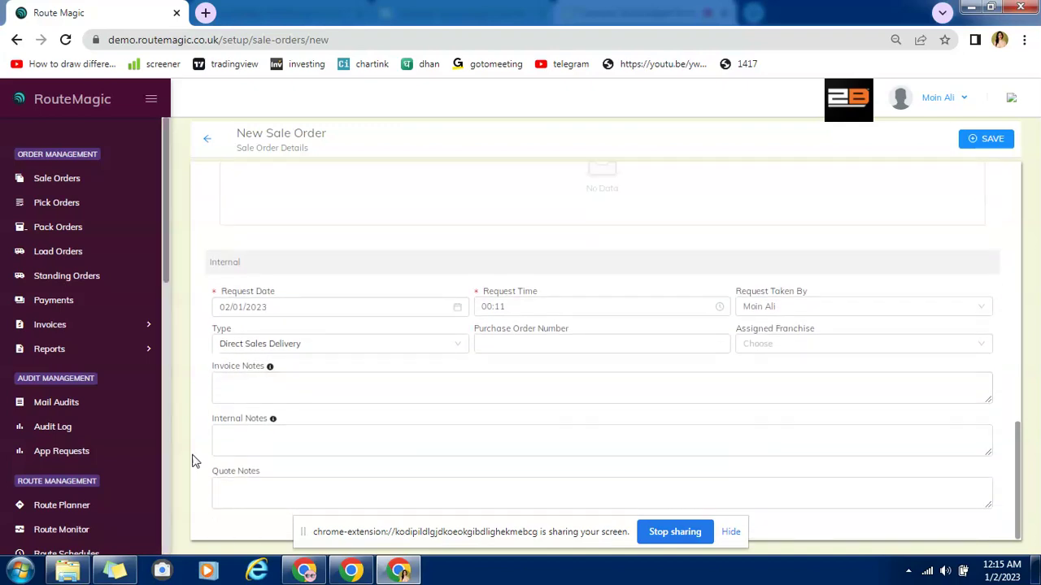
- Mark the new sale order as a quote, and leave the form discarding its unsaved changes
left_click(241, 429)
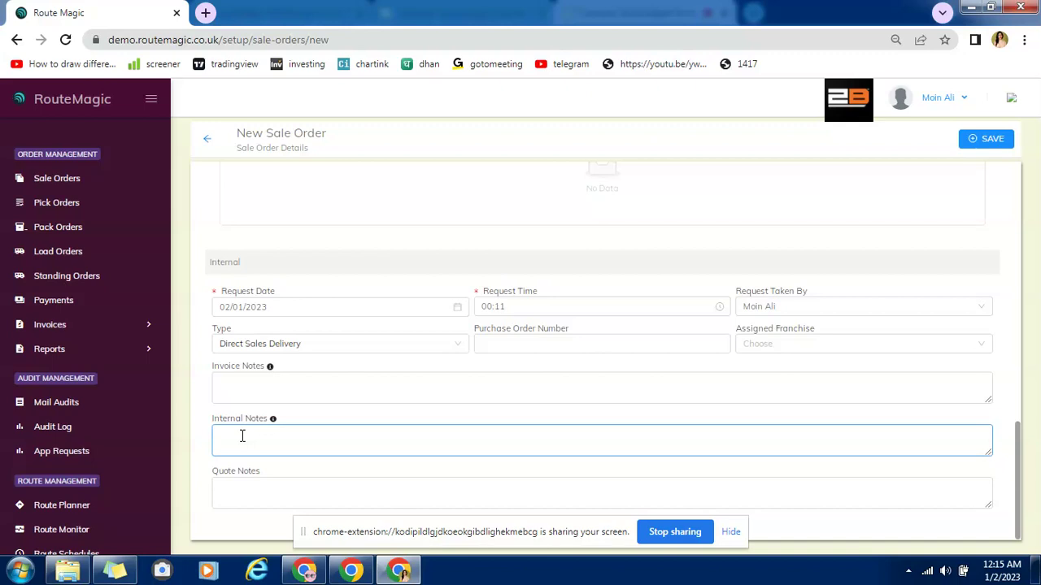
left_click(265, 411)
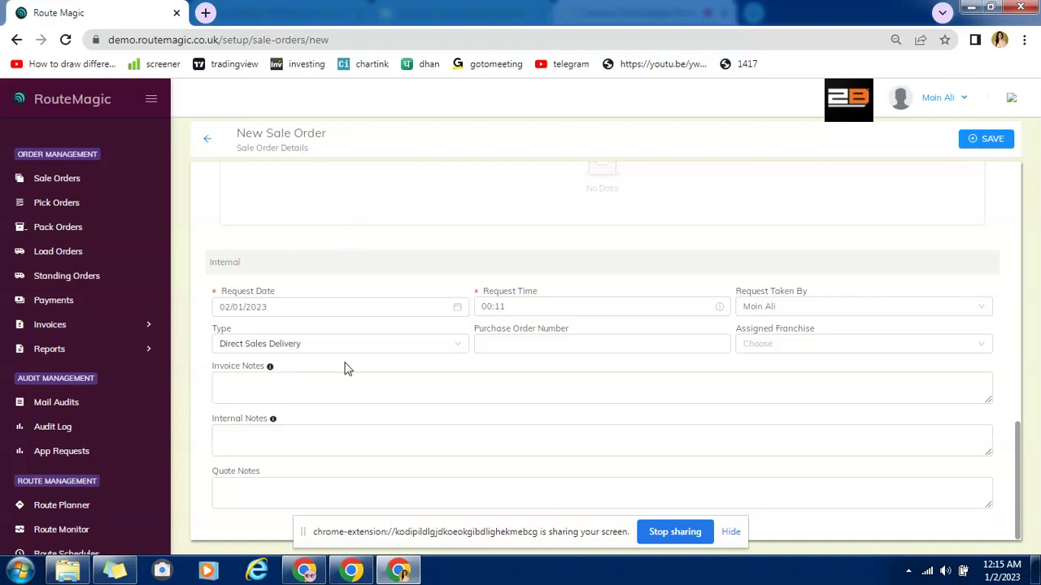
scroll(341, 382, "up", 10)
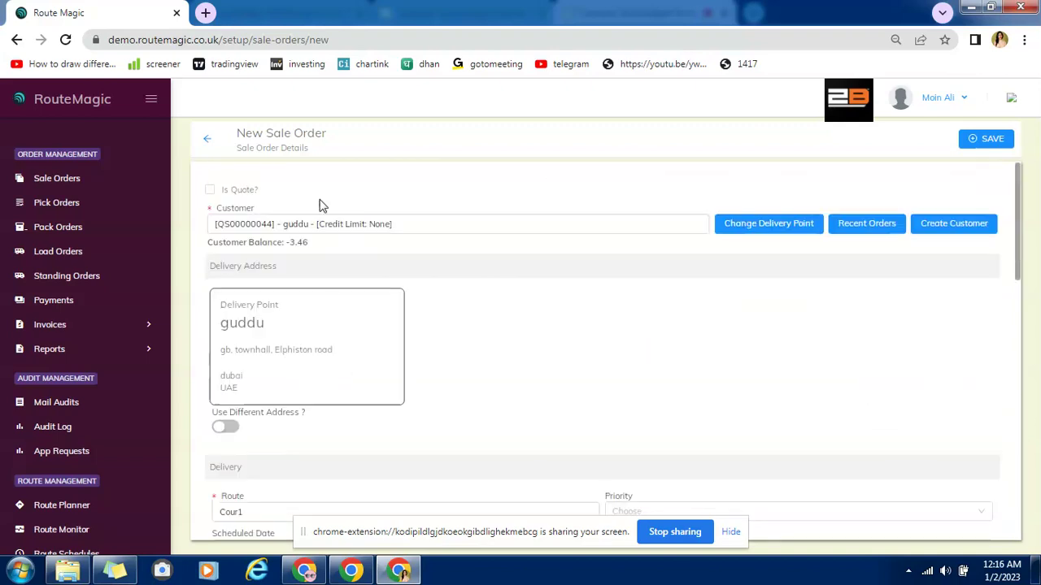
left_click(210, 191)
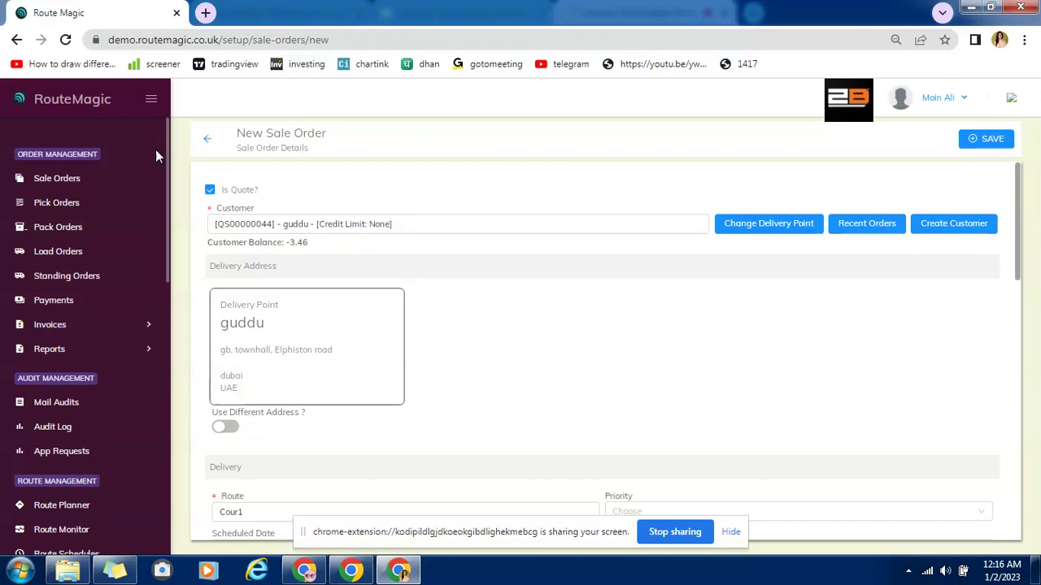
left_click(206, 139)
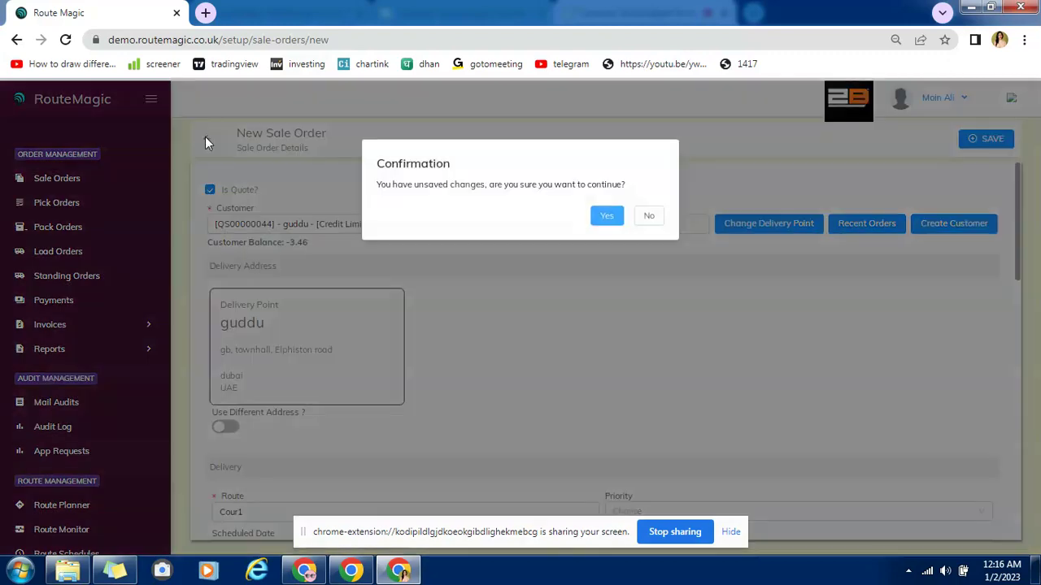
left_click(607, 218)
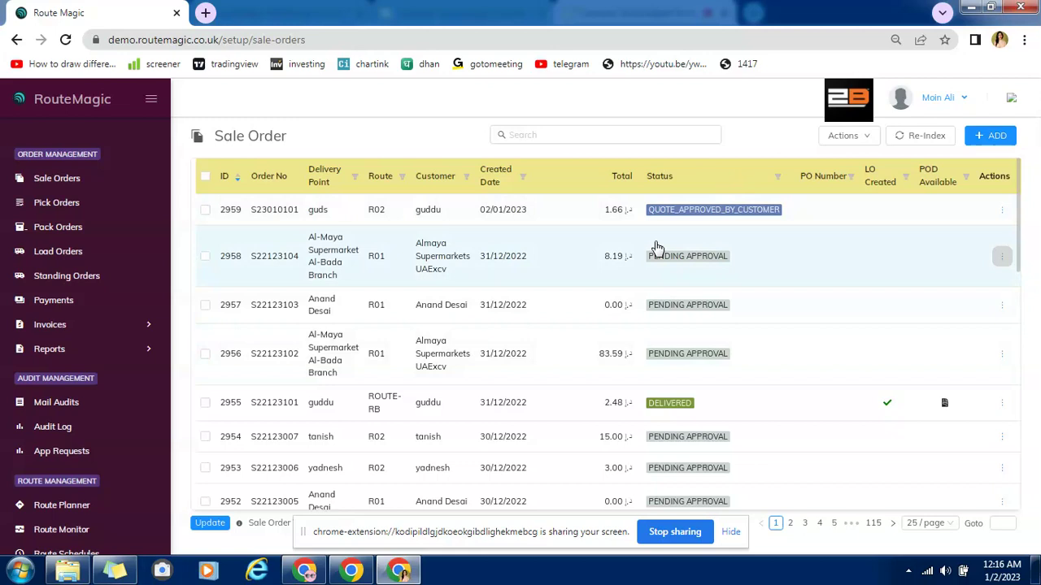
- Review the bulk actions available for sale orders, including the quote sending, customer approval, rejection and order conversion options
left_click(846, 137)
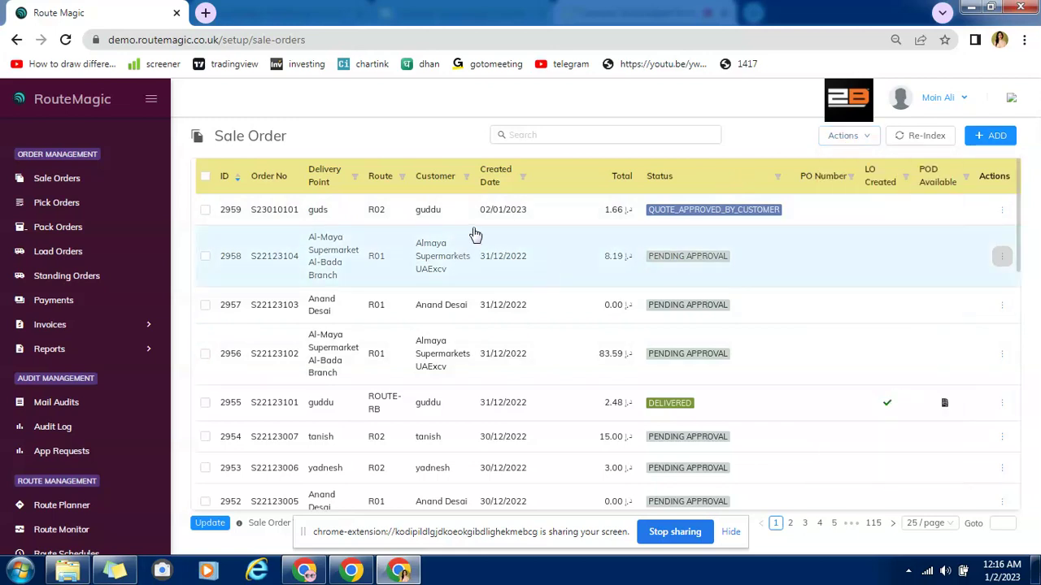
left_click(862, 143)
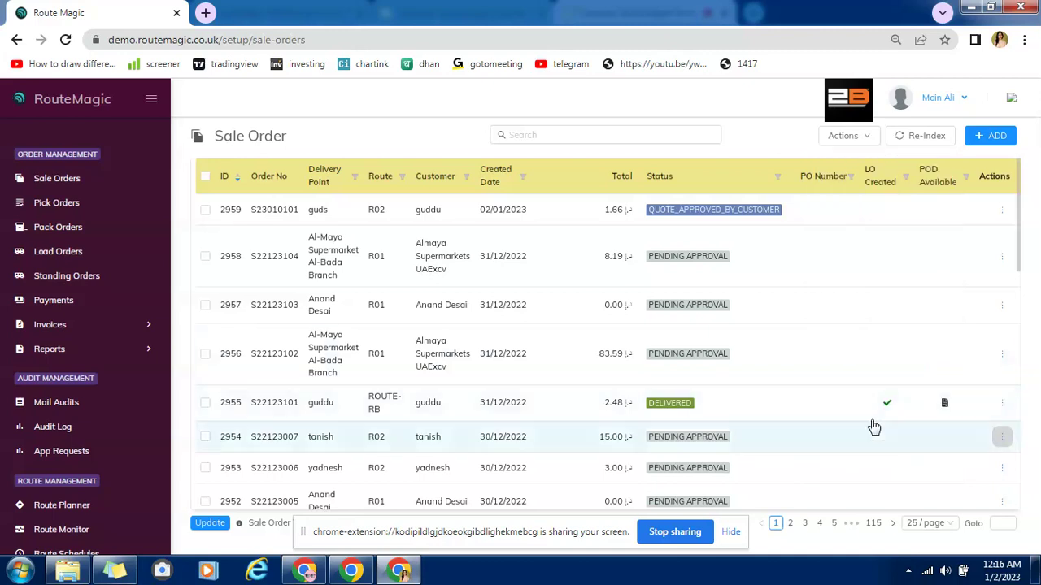
mouse_move(854, 138)
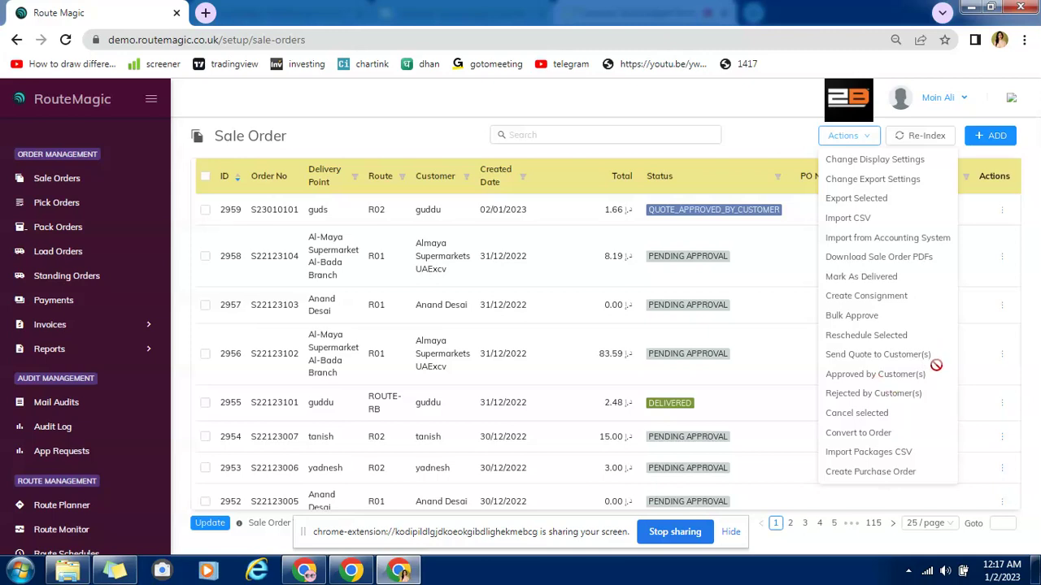
left_click(799, 266)
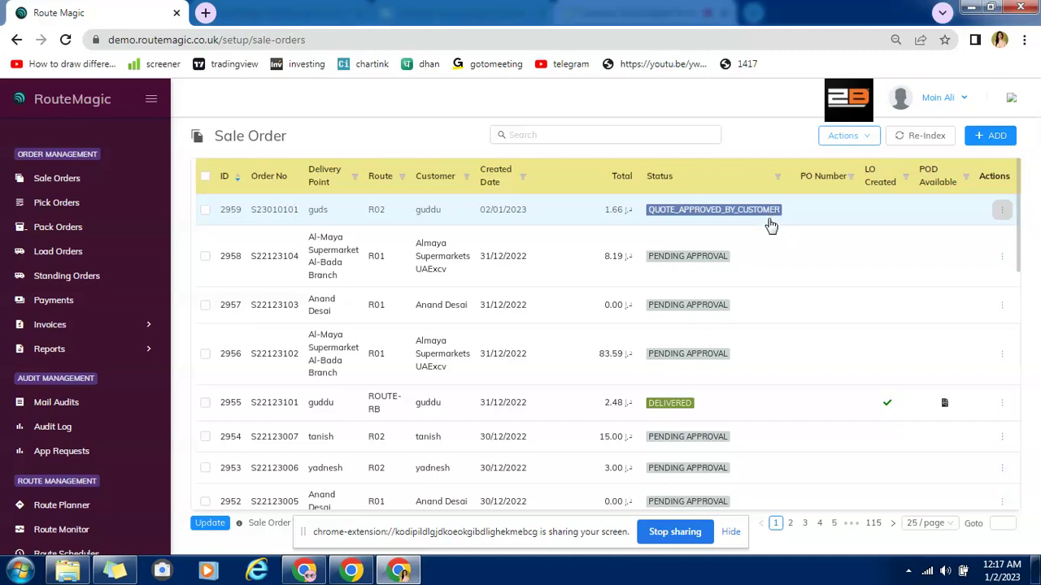
left_click(845, 135)
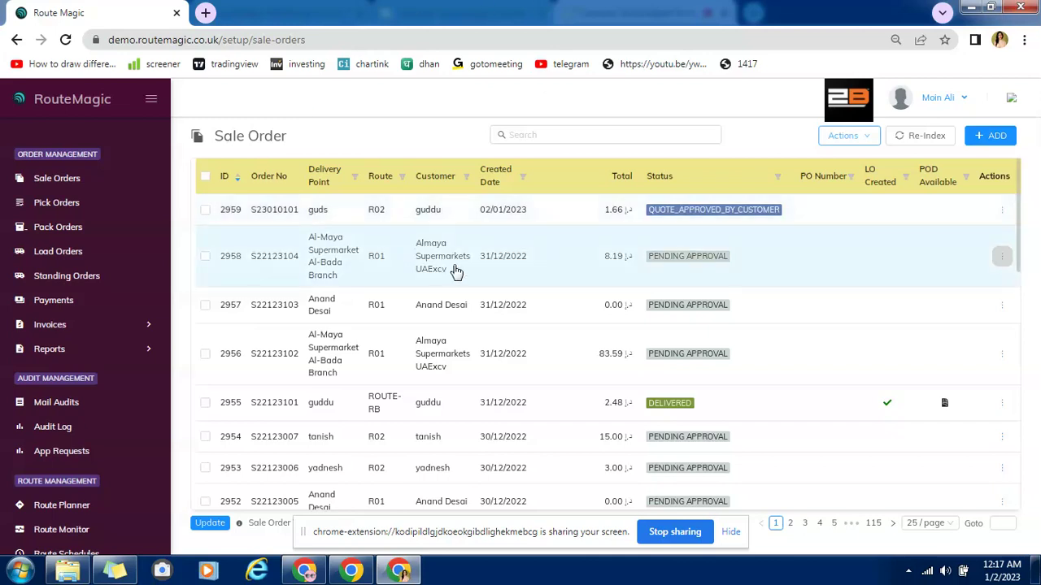
- Open the most recent Almaya Supermarkets sale order pending approval, examine its totals, documents and notes sections, and return to the sale orders list
left_click(456, 271)
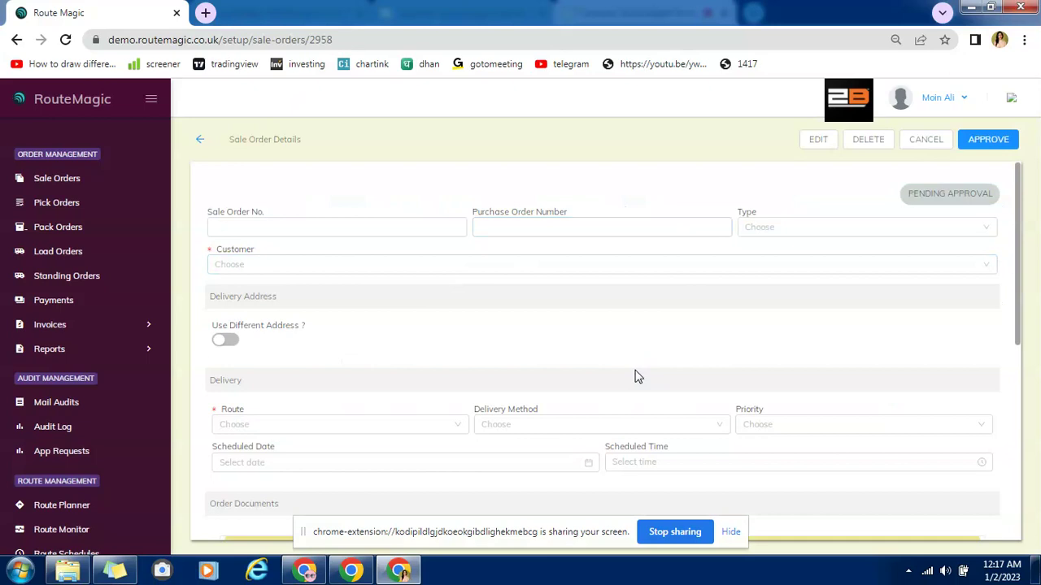
scroll(638, 376, "down", 10)
scroll(638, 376, "up", 6)
scroll(638, 377, "down", 2)
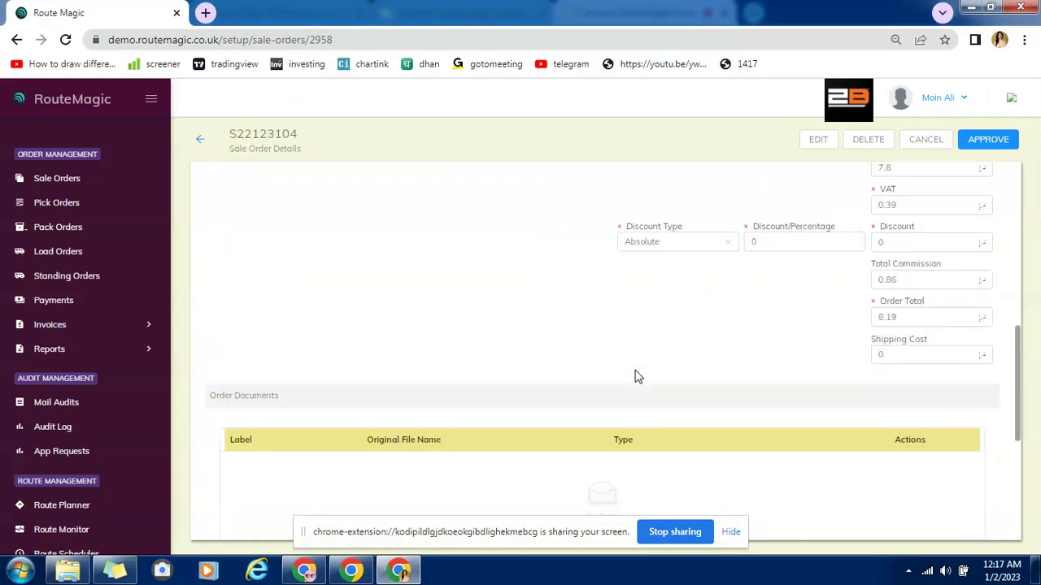
scroll(638, 376, "down", 3)
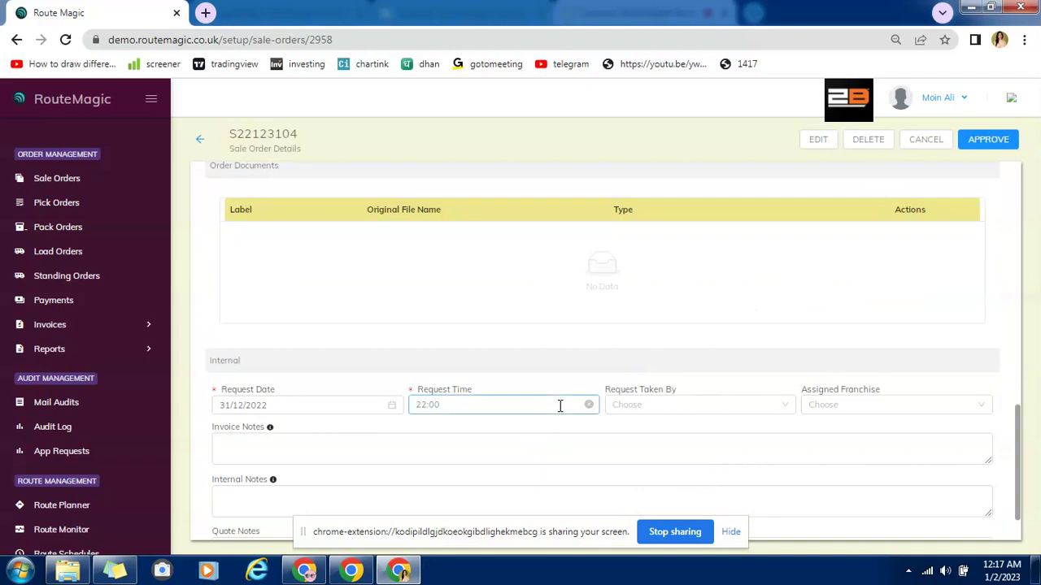
scroll(439, 317, "down", 1)
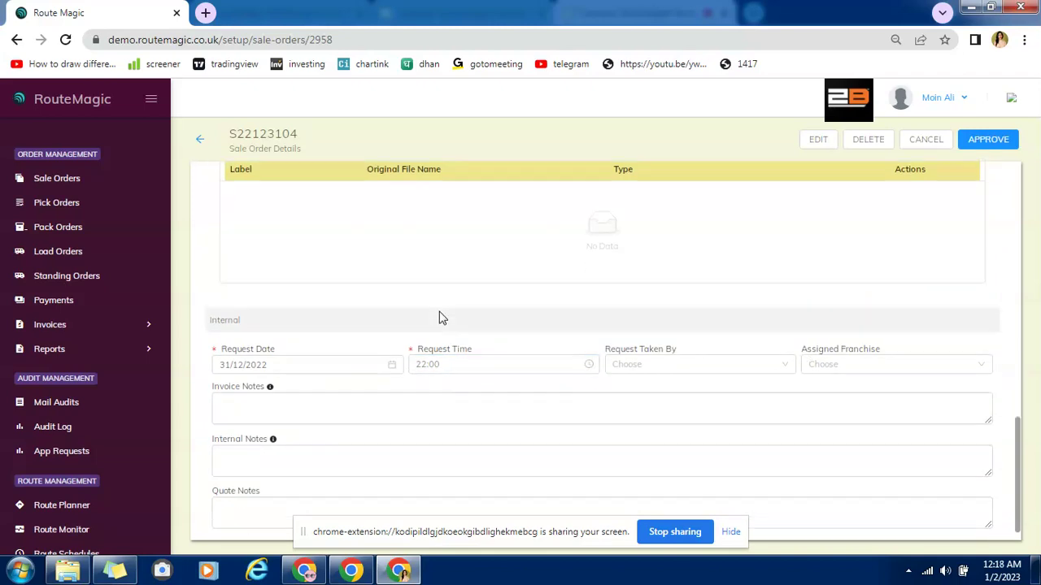
scroll(439, 318, "down", 1)
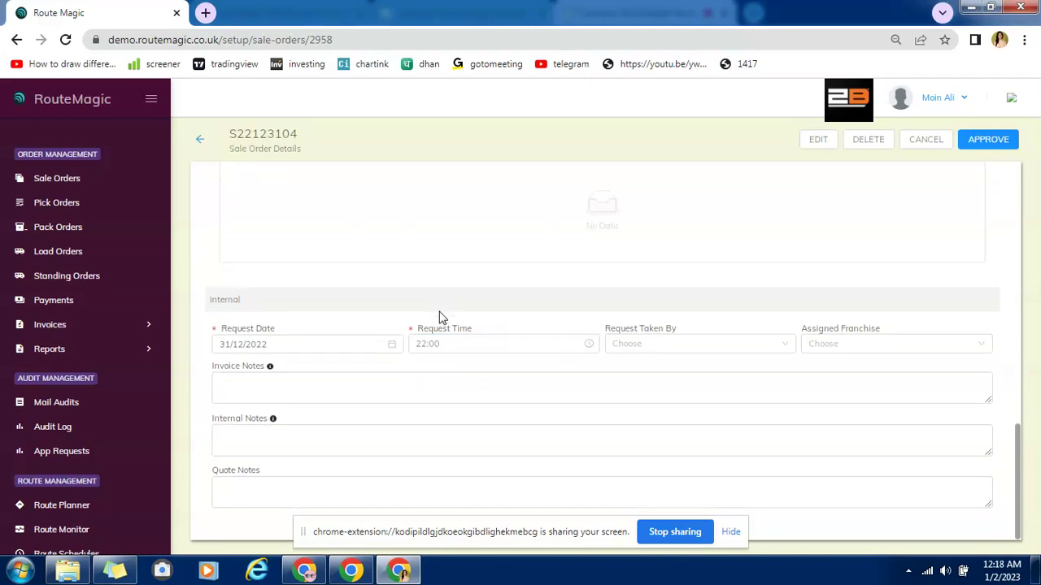
left_click(63, 179)
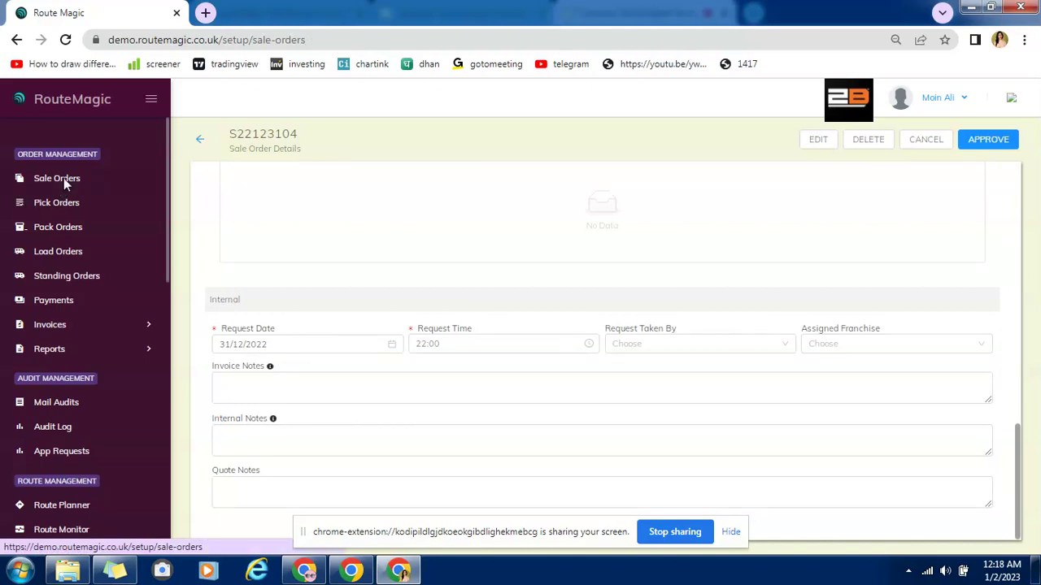